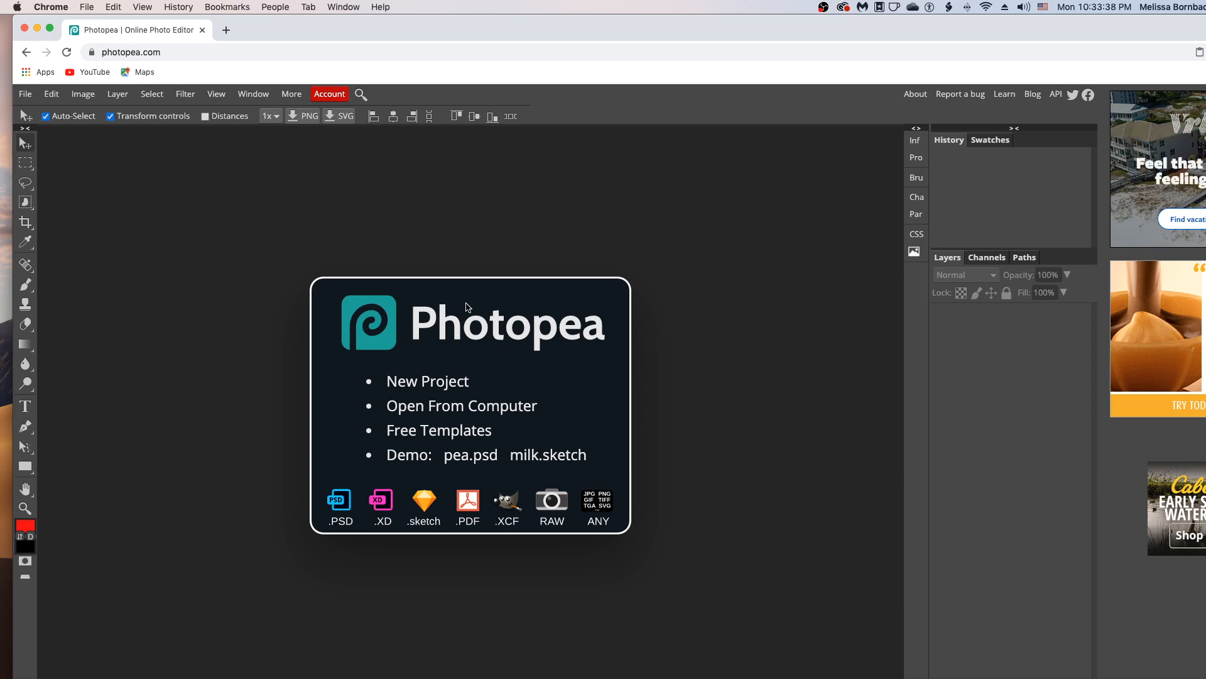
Open CanvasBundle_4_5Ratio_12Layouts.psd from the computer in Photopea
{"action": "left_click", "coordinate": [483, 407]}
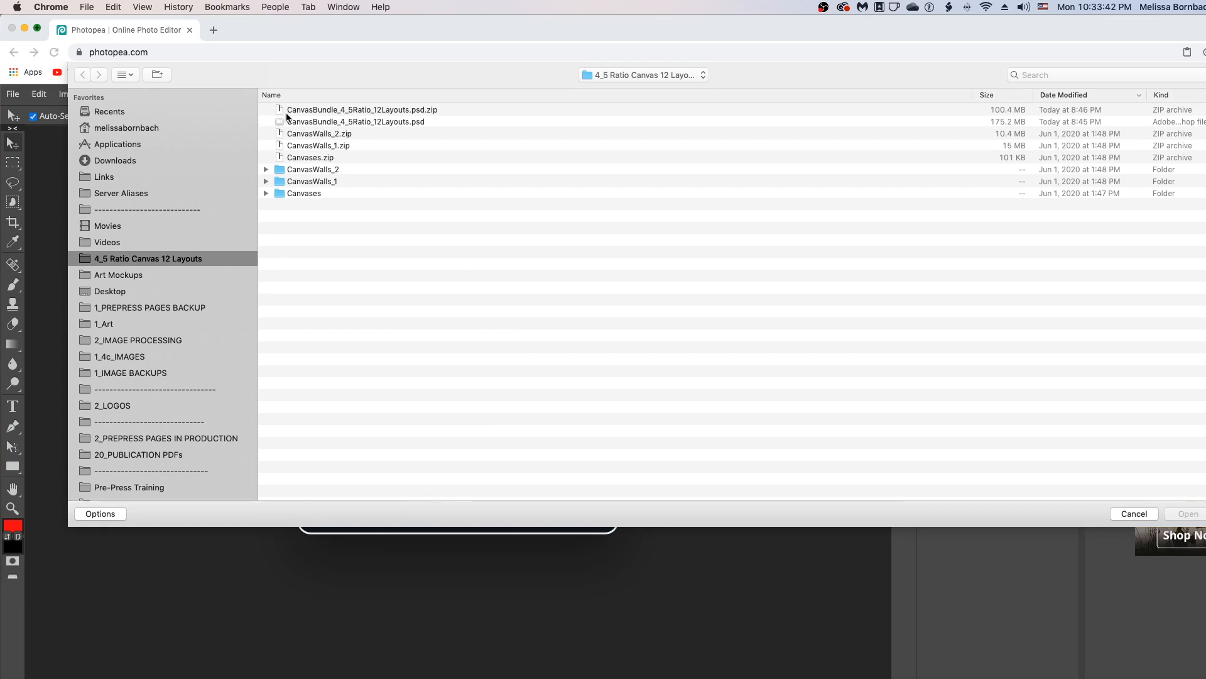
{"action": "left_click", "coordinate": [409, 122]}
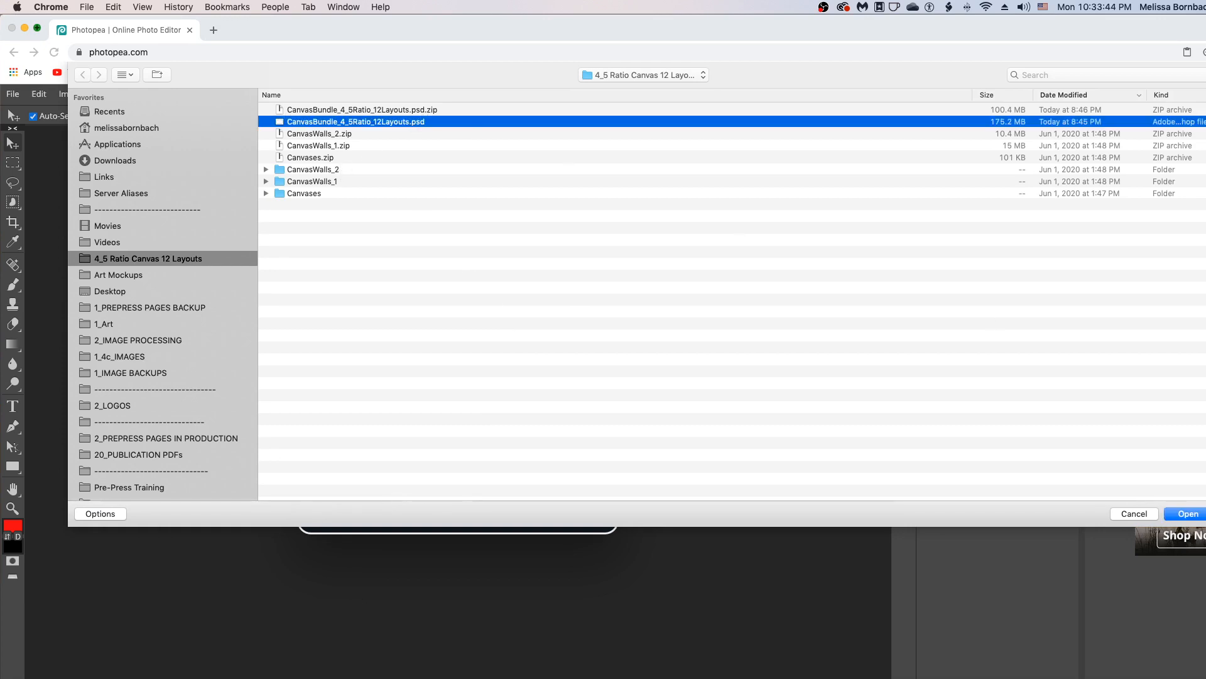
{"action": "left_click", "coordinate": [1188, 514]}
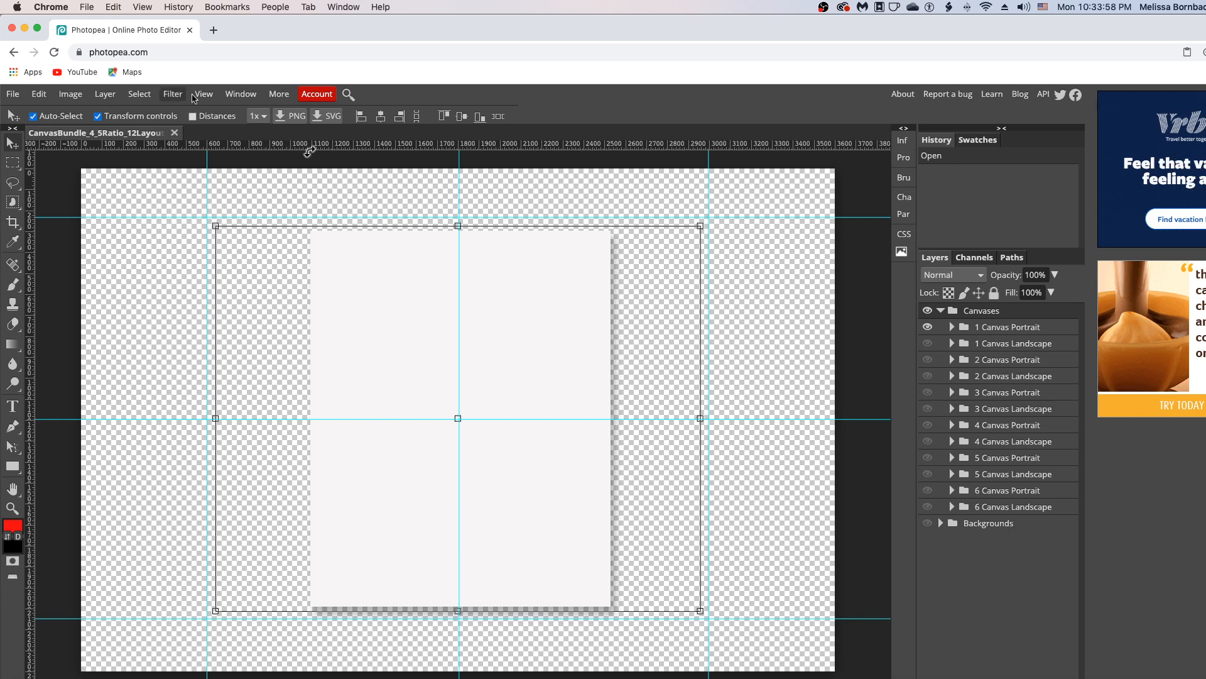
{"action": "left_click", "coordinate": [236, 101]}
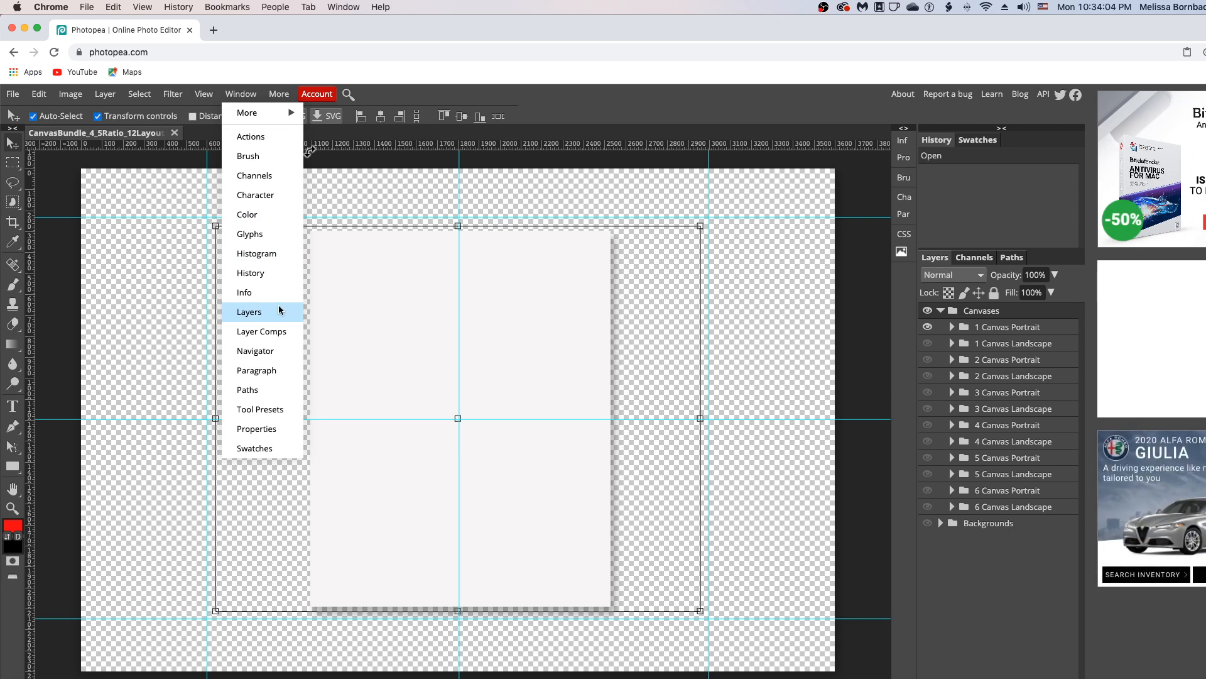
{"action": "left_click", "coordinate": [980, 560]}
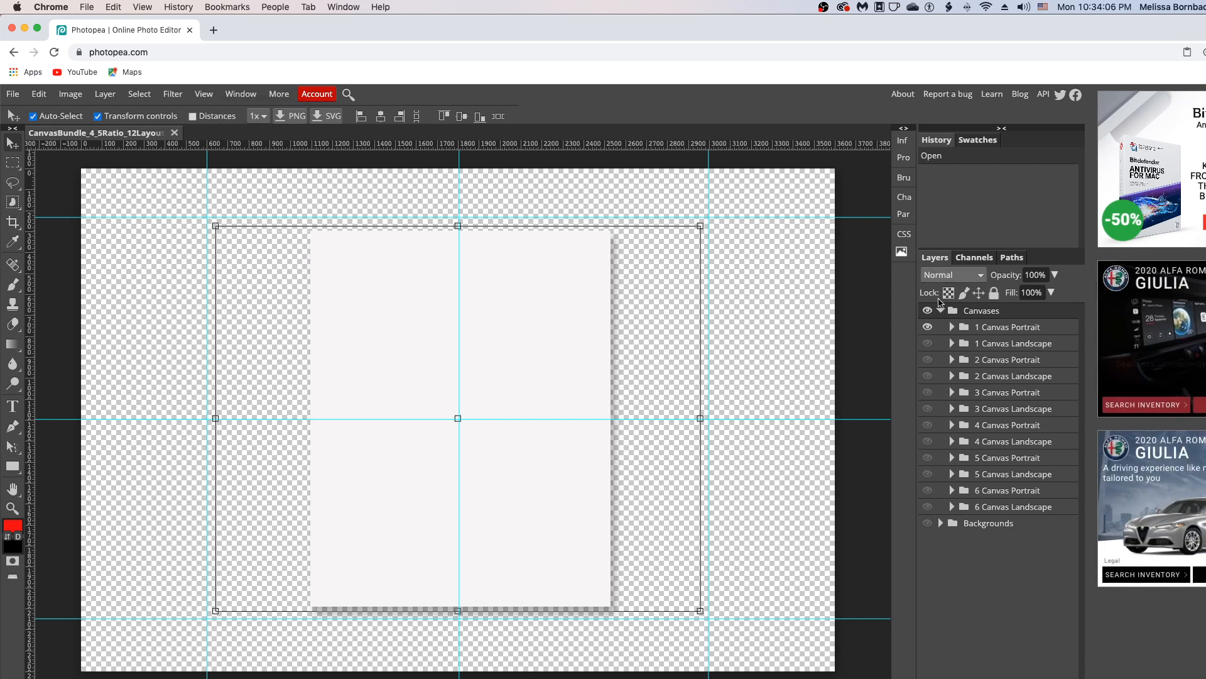
{"action": "left_click", "coordinate": [941, 309]}
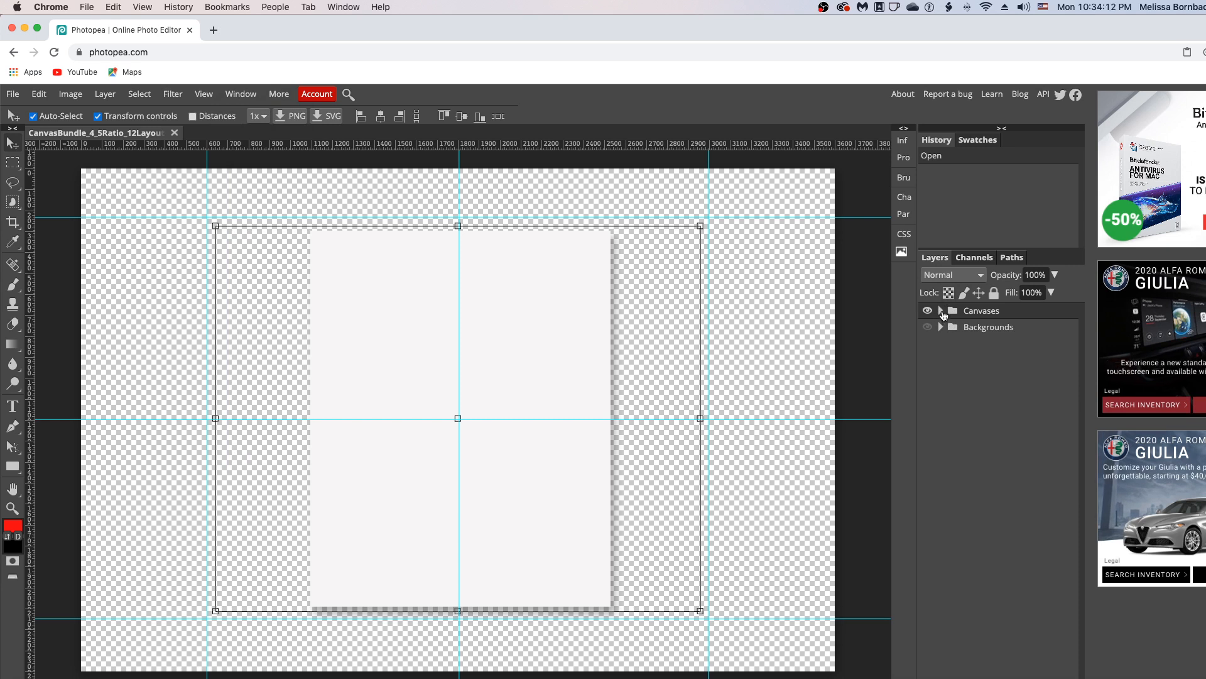
{"action": "left_click", "coordinate": [941, 311]}
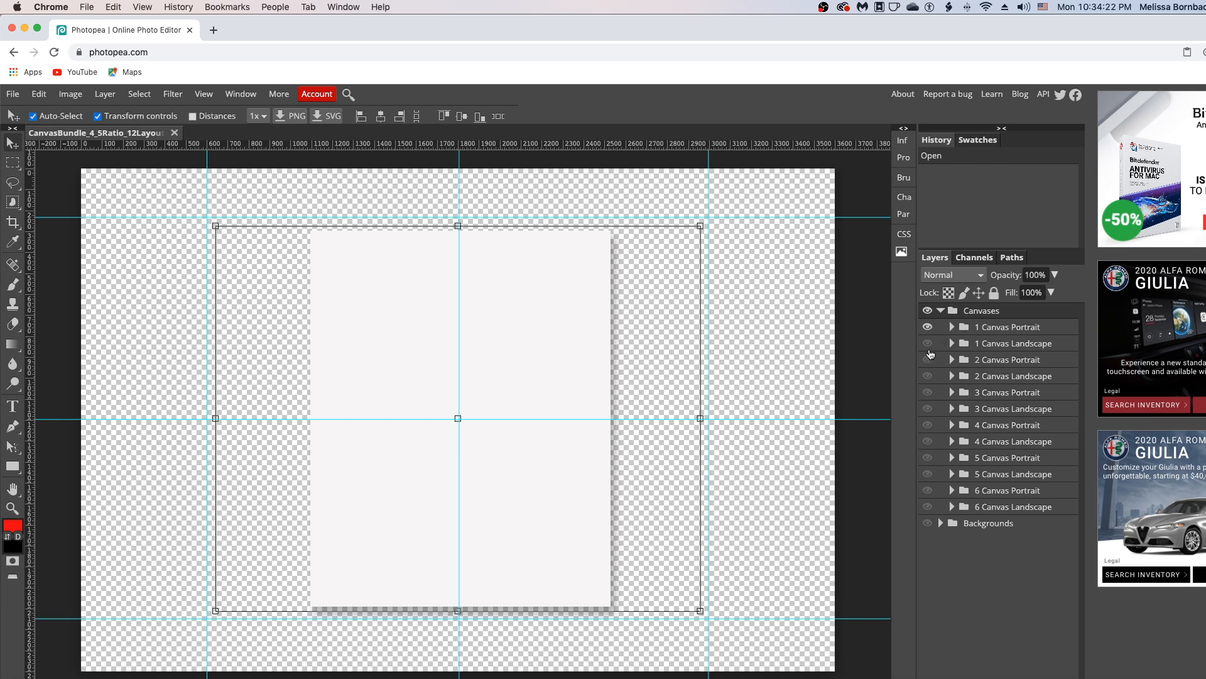
{"action": "left_click", "coordinate": [927, 328]}
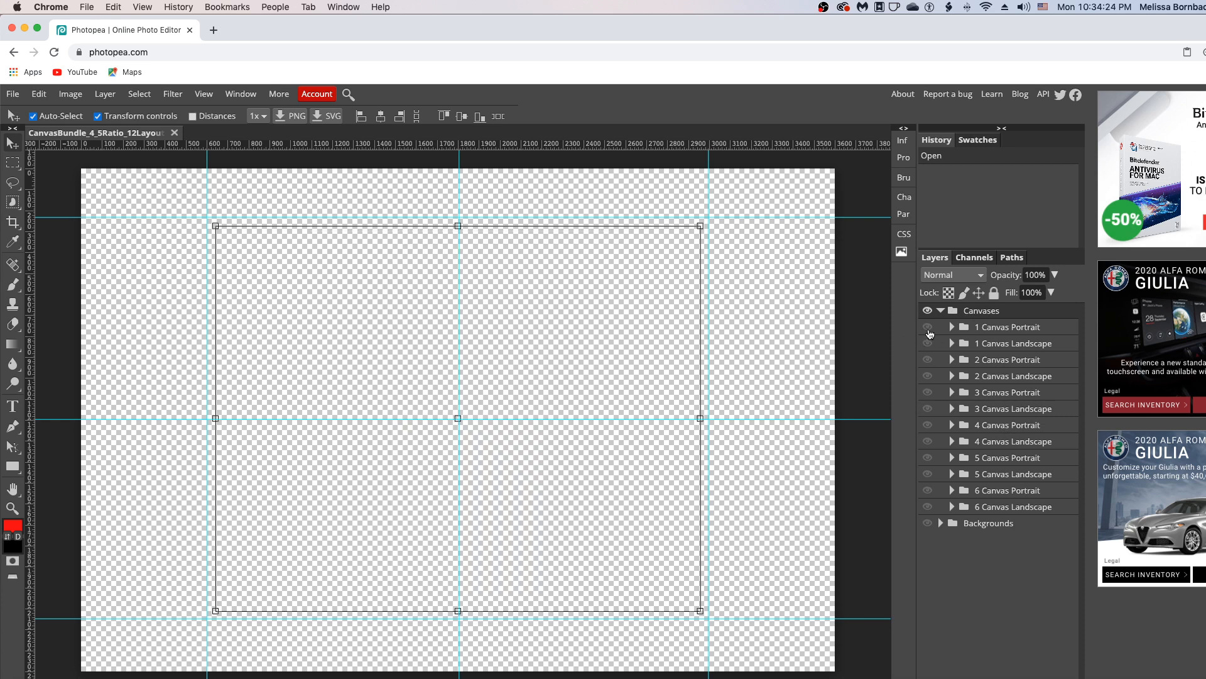
{"action": "left_click", "coordinate": [928, 328]}
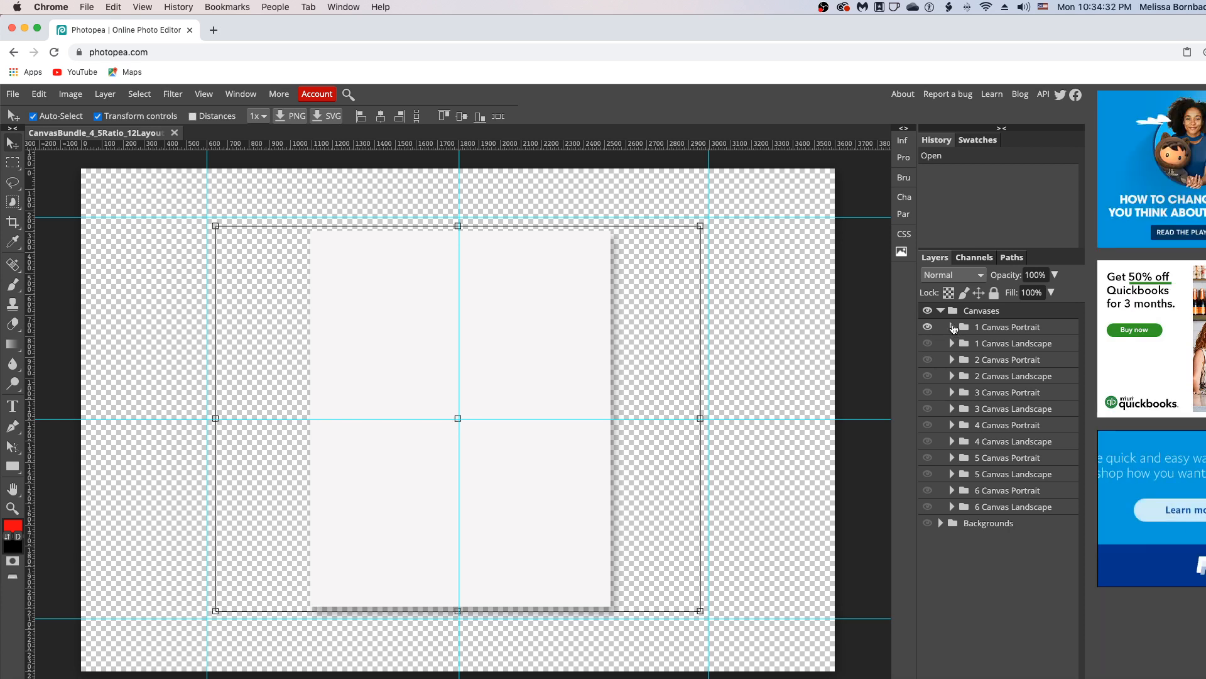
Expand the 1 Canvas Portrait group and open its Design - Canvas smart object
{"action": "left_click", "coordinate": [952, 328]}
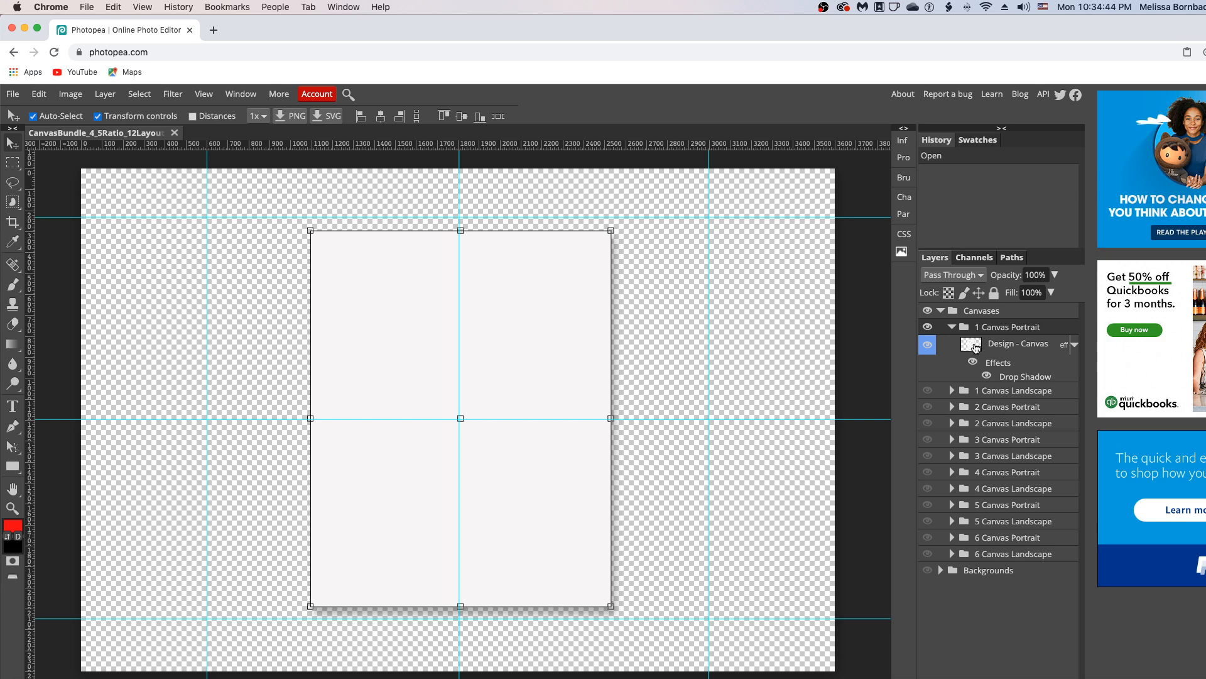
{"action": "double_click", "coordinate": [976, 346]}
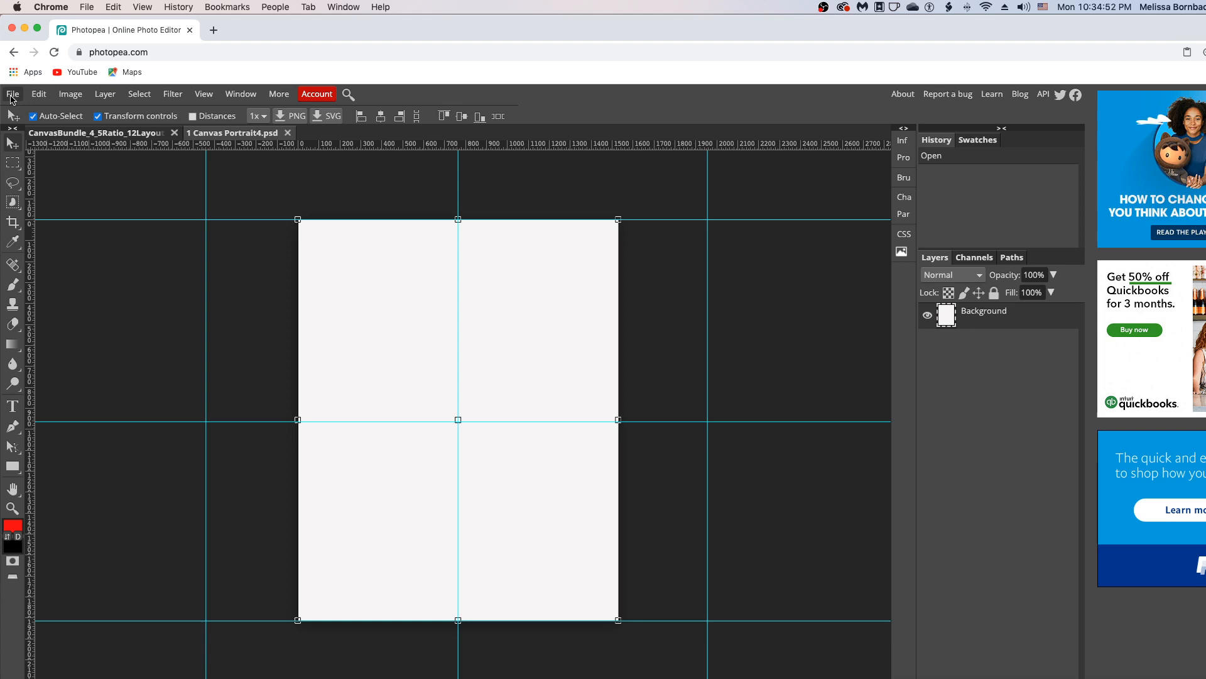
Open the background-2416312 image from the 1_Art folder
{"action": "left_click", "coordinate": [11, 96]}
{"action": "left_click", "coordinate": [25, 130]}
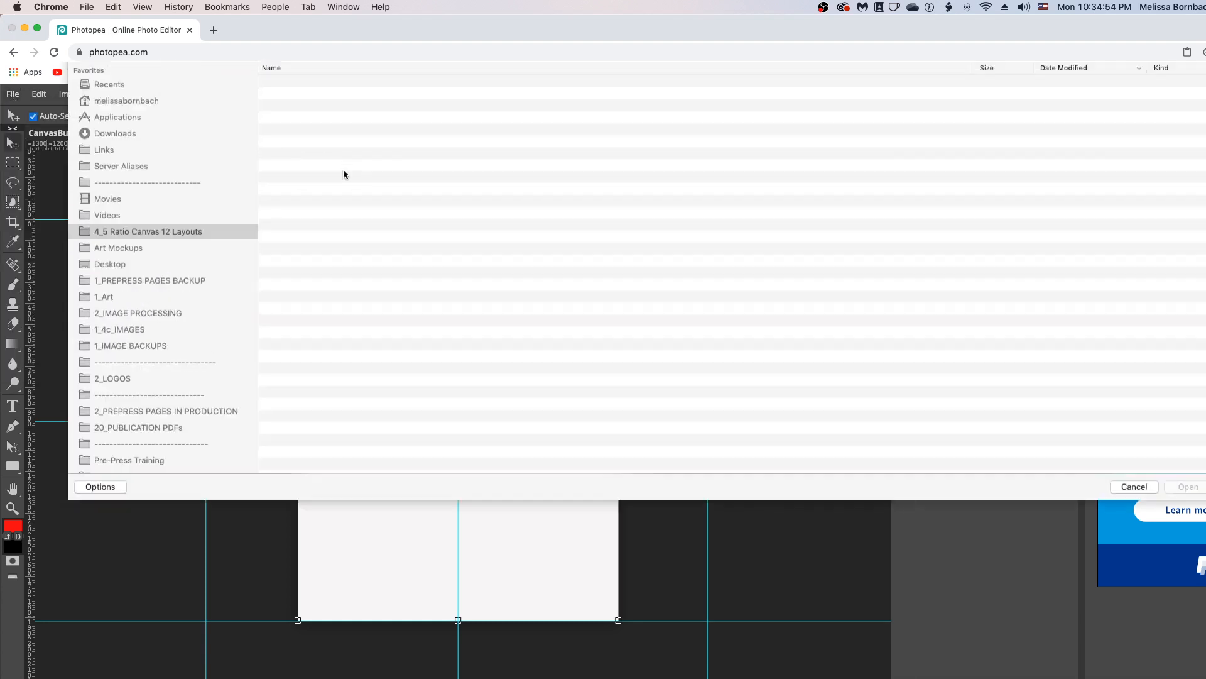
{"action": "left_click", "coordinate": [106, 326]}
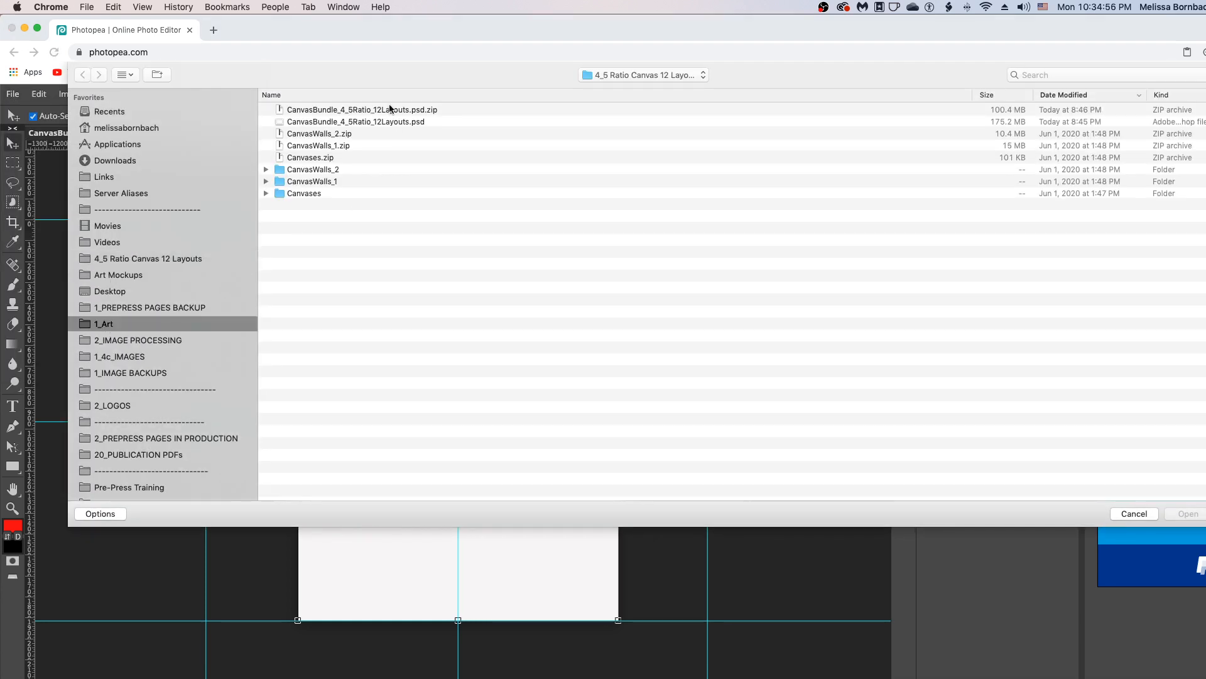
{"action": "double_click", "coordinate": [338, 109]}
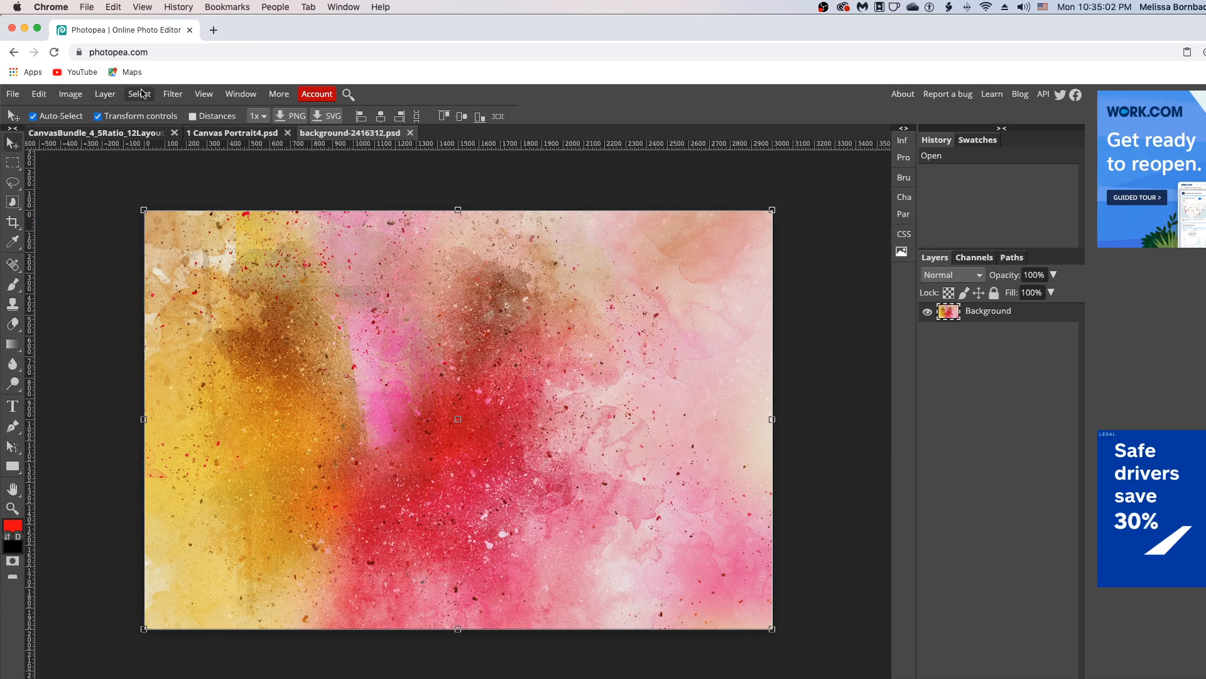
Select all of the watercolor image and copy it
{"action": "left_click", "coordinate": [140, 94]}
{"action": "left_click", "coordinate": [143, 113]}
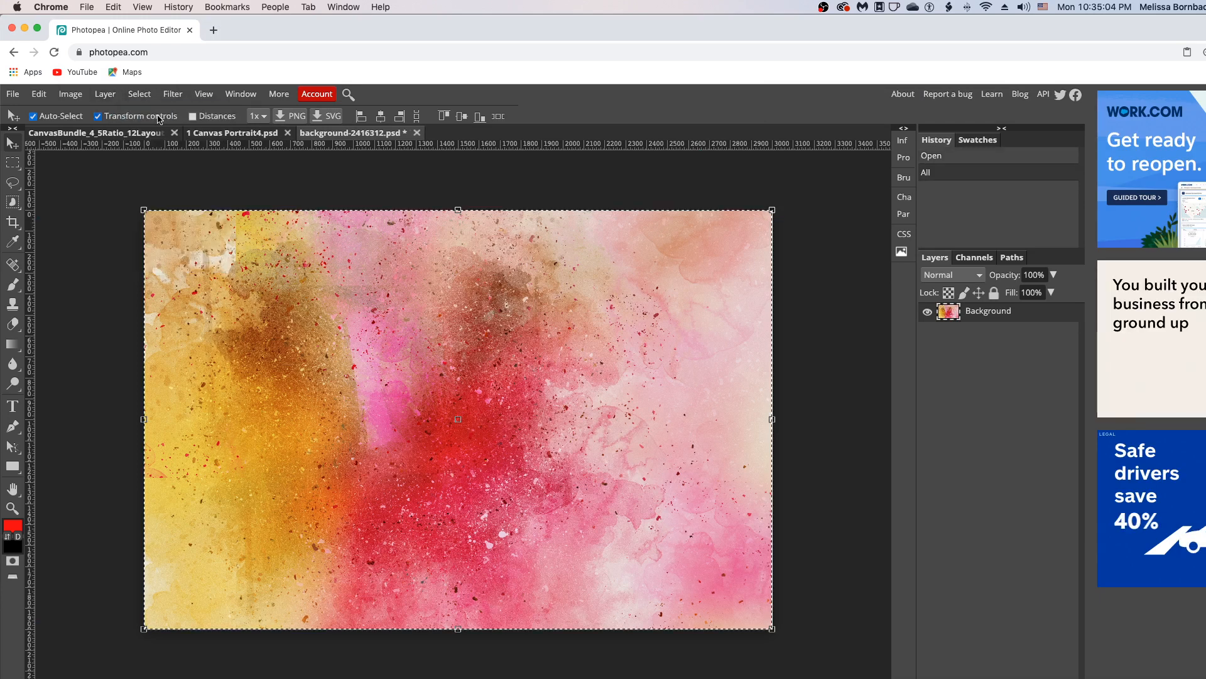
{"action": "left_click", "coordinate": [39, 94]}
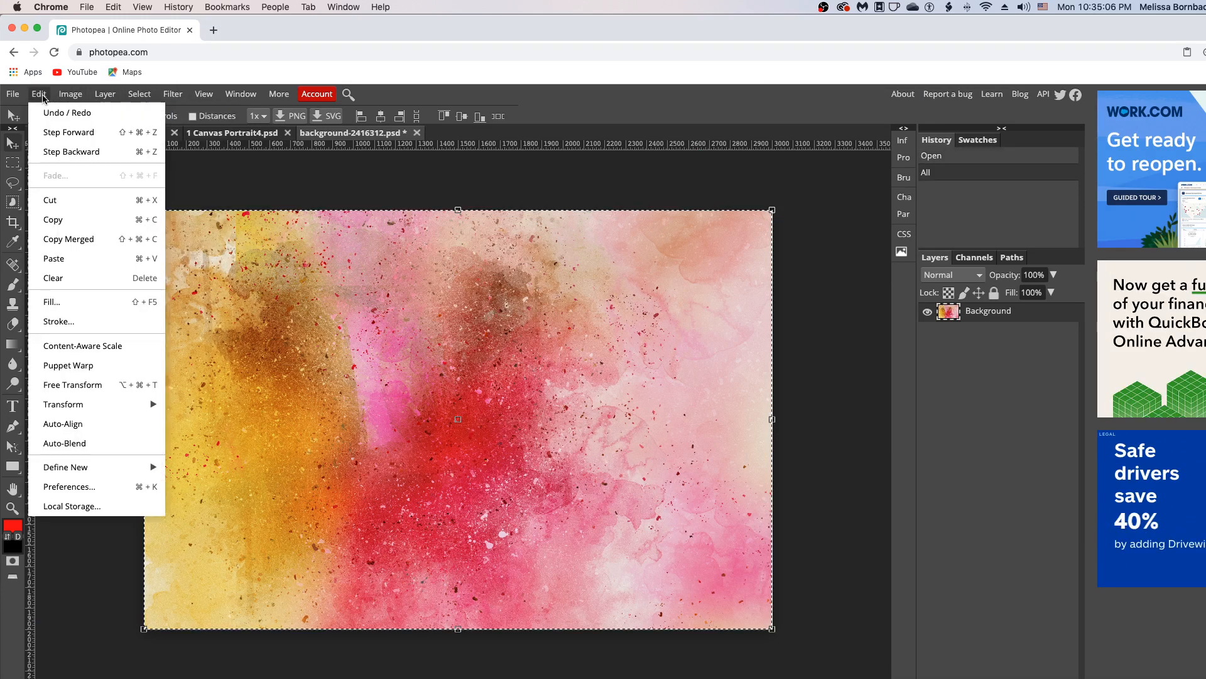
{"action": "left_click", "coordinate": [81, 219]}
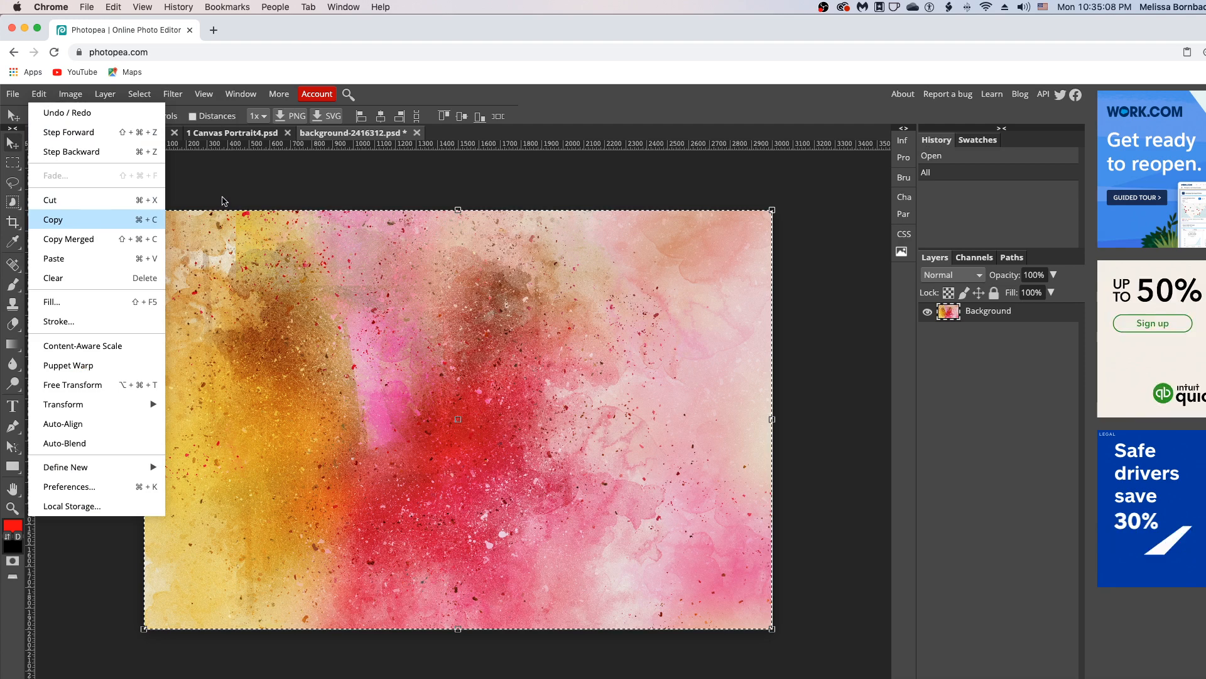
Paste the watercolor into the 1 Canvas Portrait4.psd document as Layer 1
{"action": "left_click", "coordinate": [237, 133]}
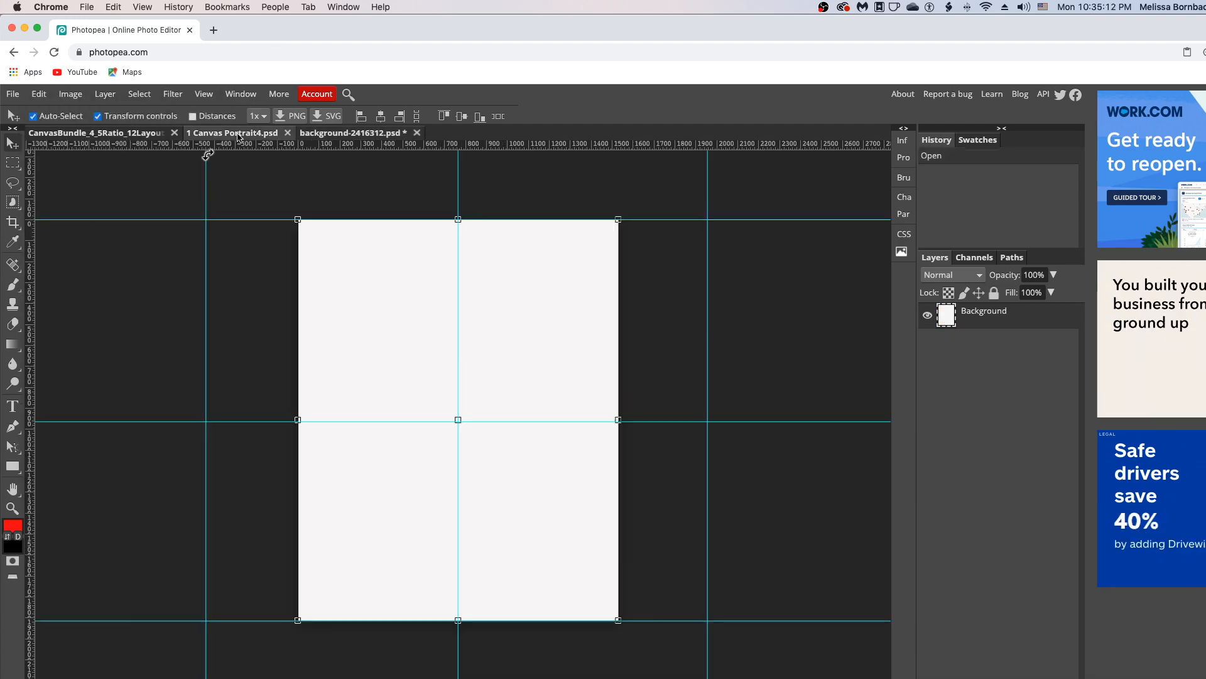
{"action": "left_click", "coordinate": [39, 94]}
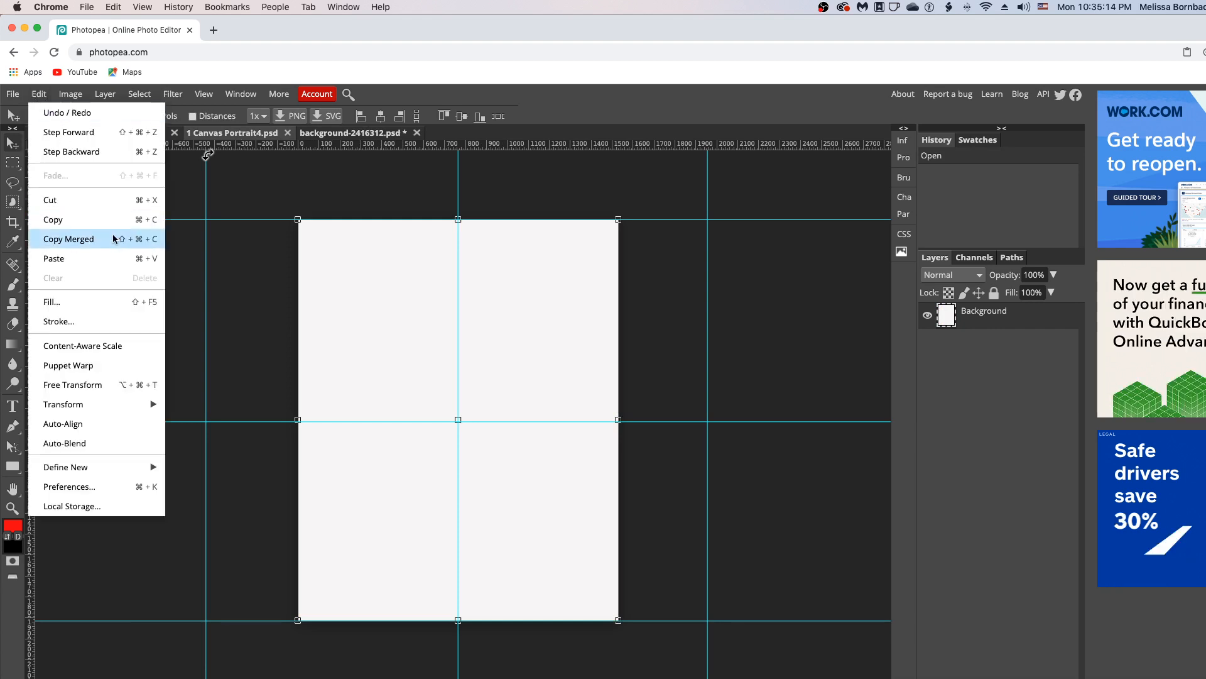
{"action": "left_click", "coordinate": [102, 258]}
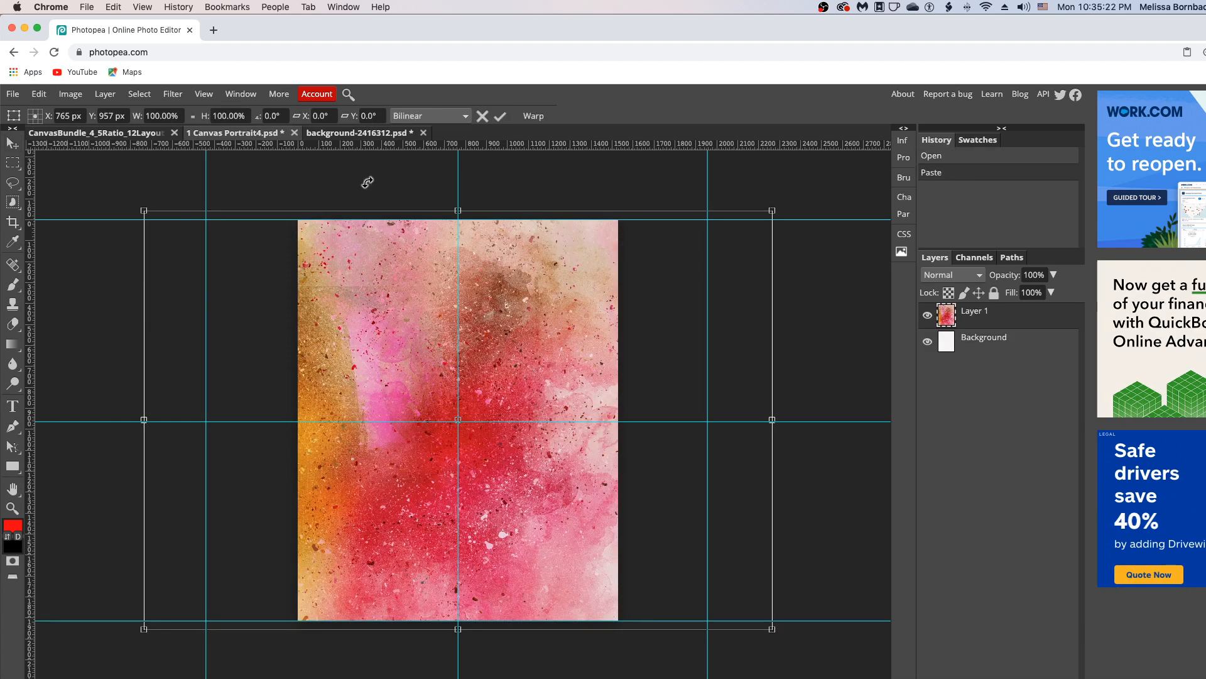
Zoom out and scale the pasted watercolor layer down to 98.27%
{"action": "key", "text": "super+minus"}
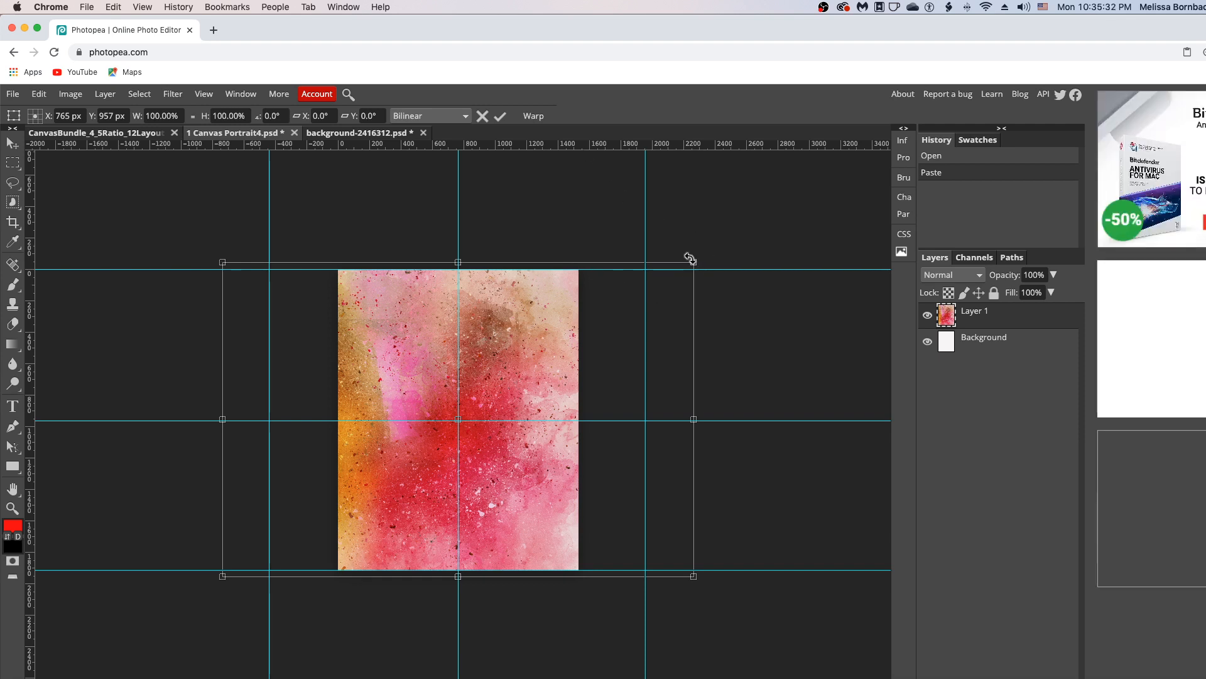
{"action": "mouse_move", "coordinate": [696, 262]}
{"action": "left_mouse_down"}
{"action": "mouse_move", "coordinate": [714, 245]}
{"action": "mouse_move", "coordinate": [674, 274]}
{"action": "mouse_move", "coordinate": [685, 262]}
{"action": "left_mouse_up"}
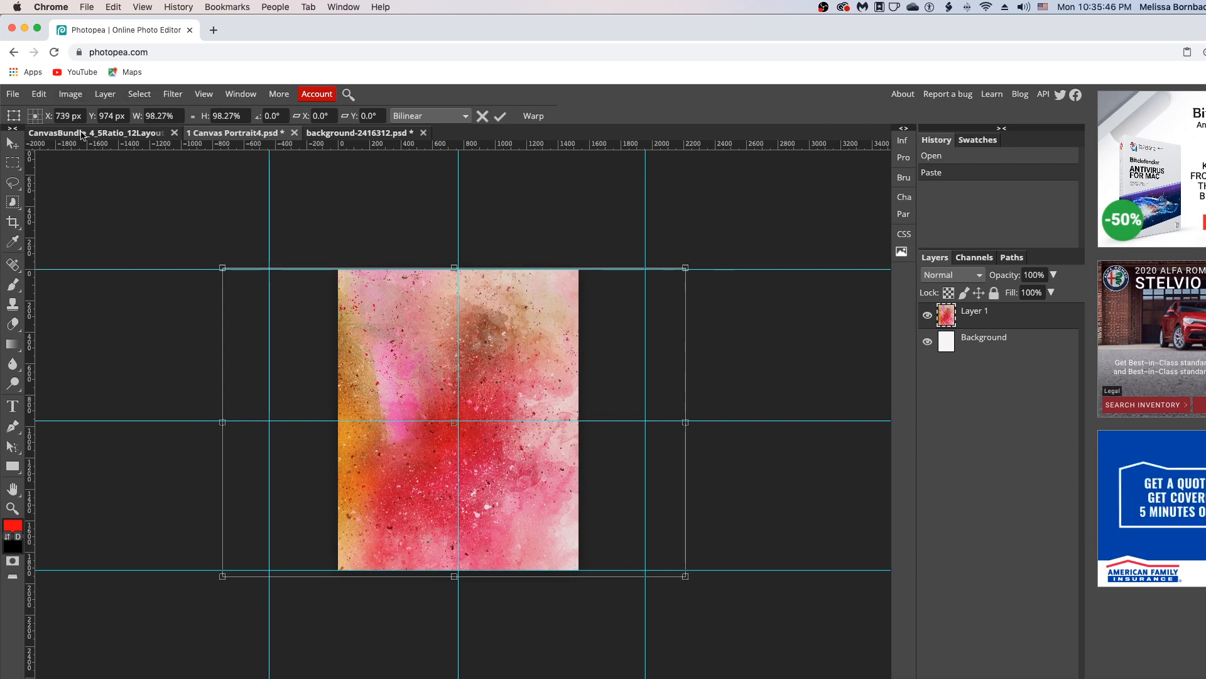
{"action": "left_click", "coordinate": [13, 93]}
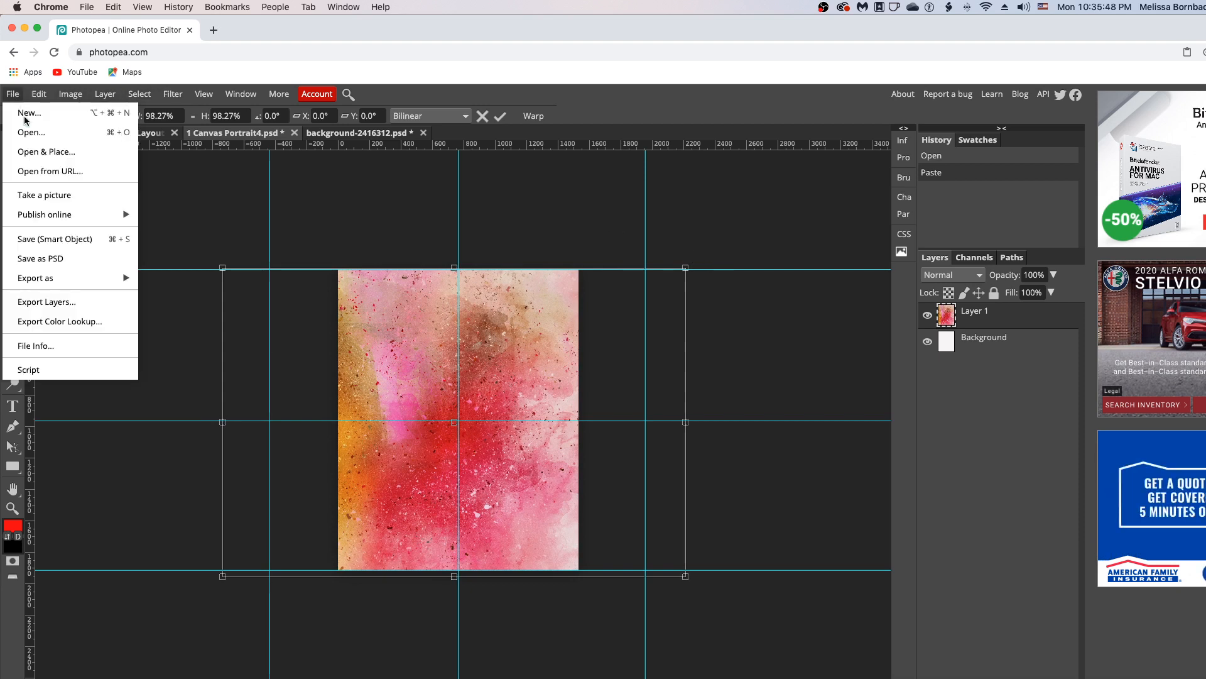
Save the smart object, then close the Canvas Portrait4 and background tabs, discarding changes
{"action": "left_click", "coordinate": [109, 239]}
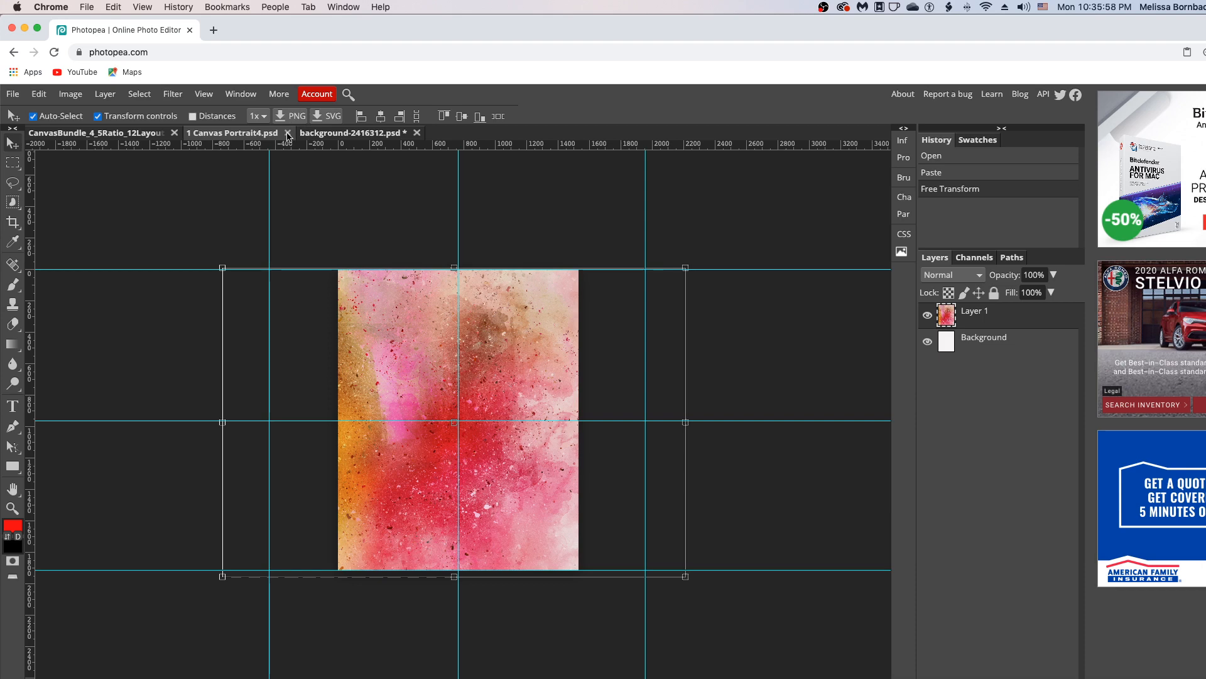
{"action": "left_click", "coordinate": [287, 133]}
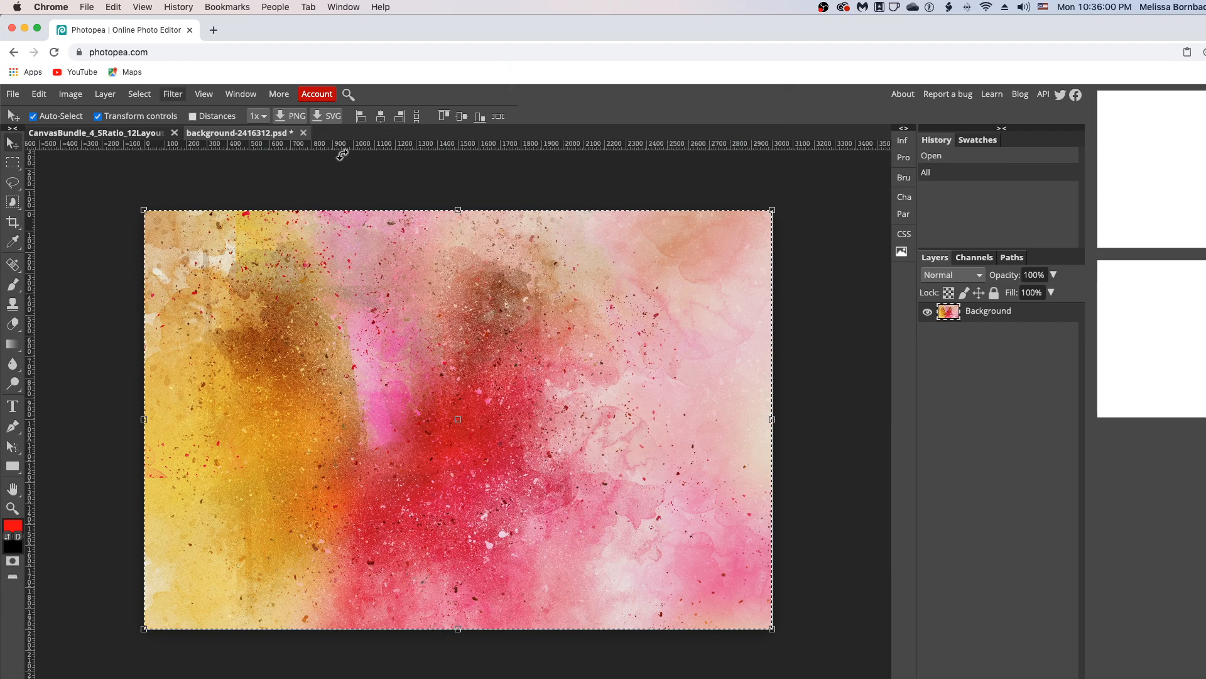
{"action": "left_click", "coordinate": [304, 132]}
{"action": "left_click", "coordinate": [743, 136]}
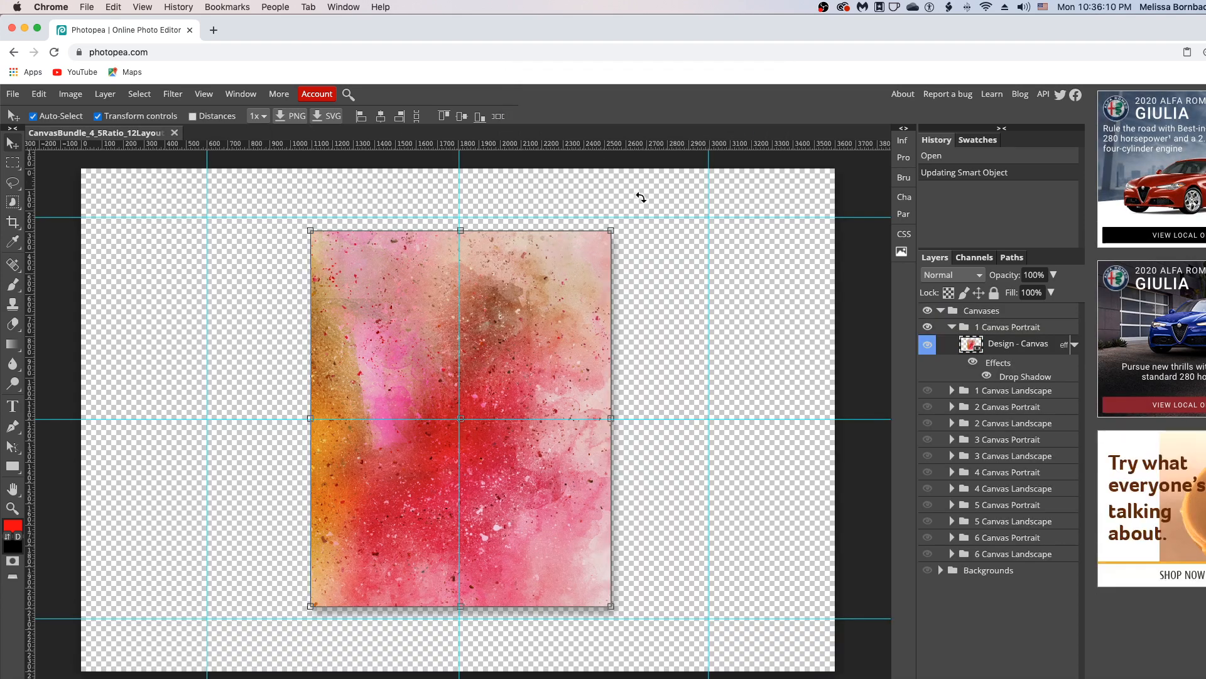
Show the Backgrounds group and hide Concrete Wall so Wood Plank Wall appears
{"action": "key", "text": "ctrl+t"}
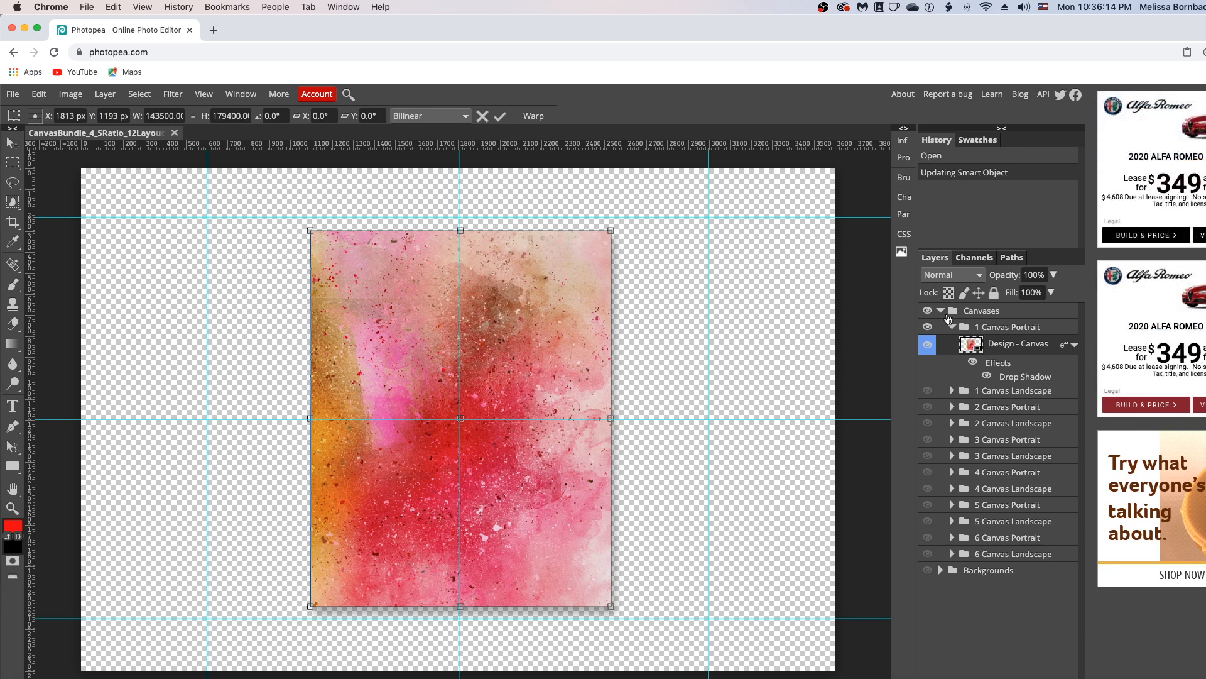
{"action": "left_click", "coordinate": [929, 572]}
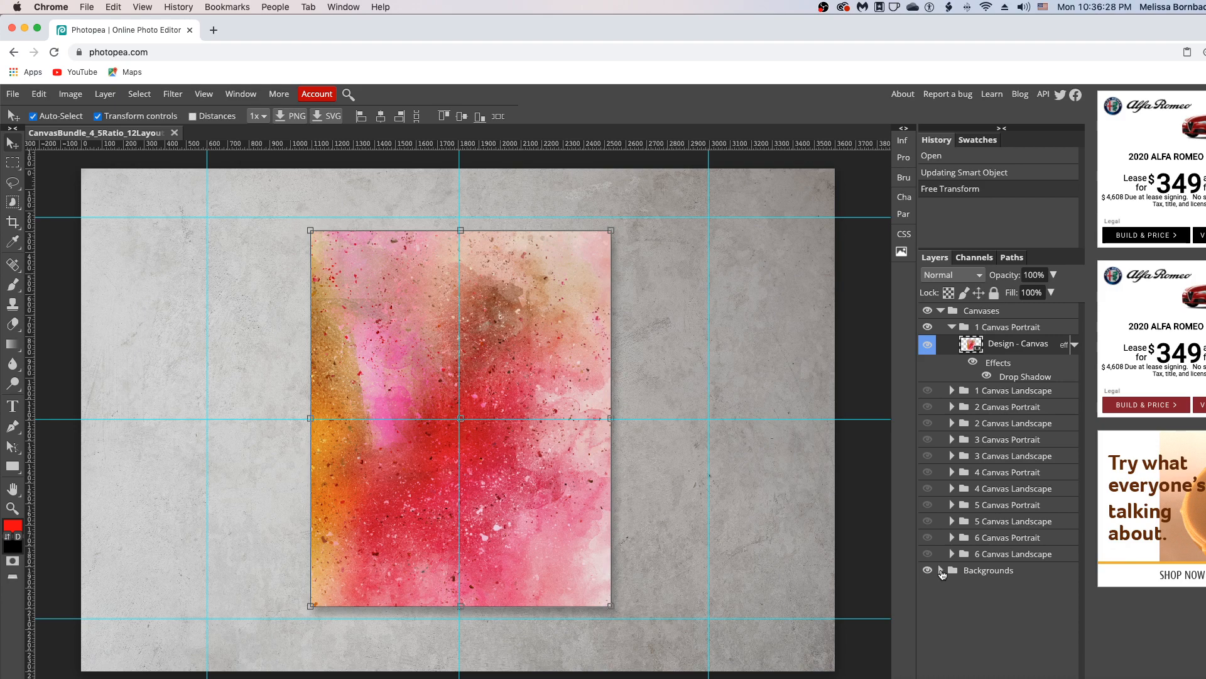
{"action": "left_click", "coordinate": [940, 570]}
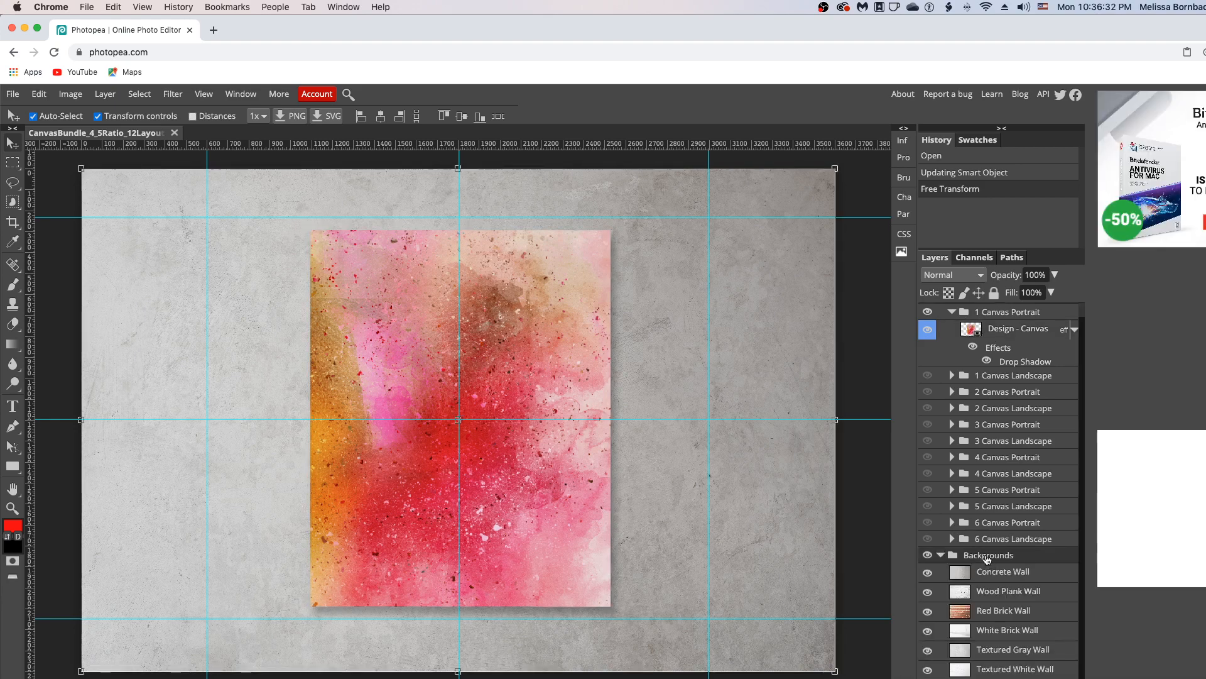
{"action": "scroll", "coordinate": [986, 559], "scroll_direction": "down", "scroll_amount": 1}
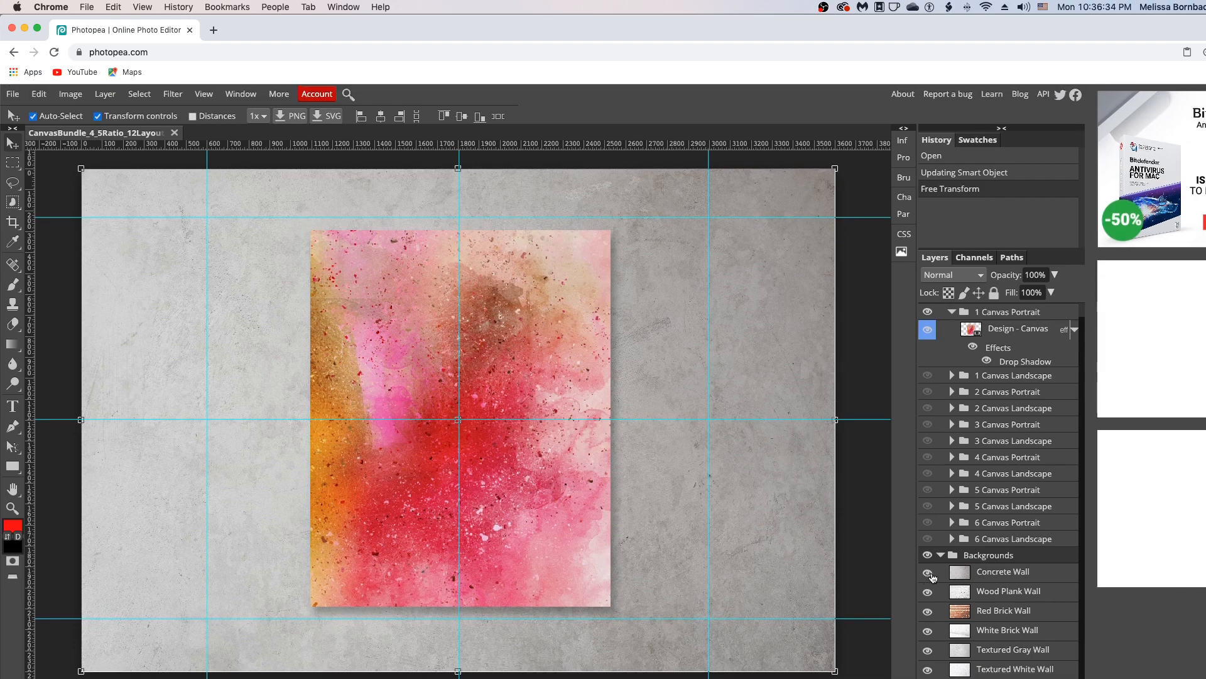
{"action": "left_click", "coordinate": [928, 574]}
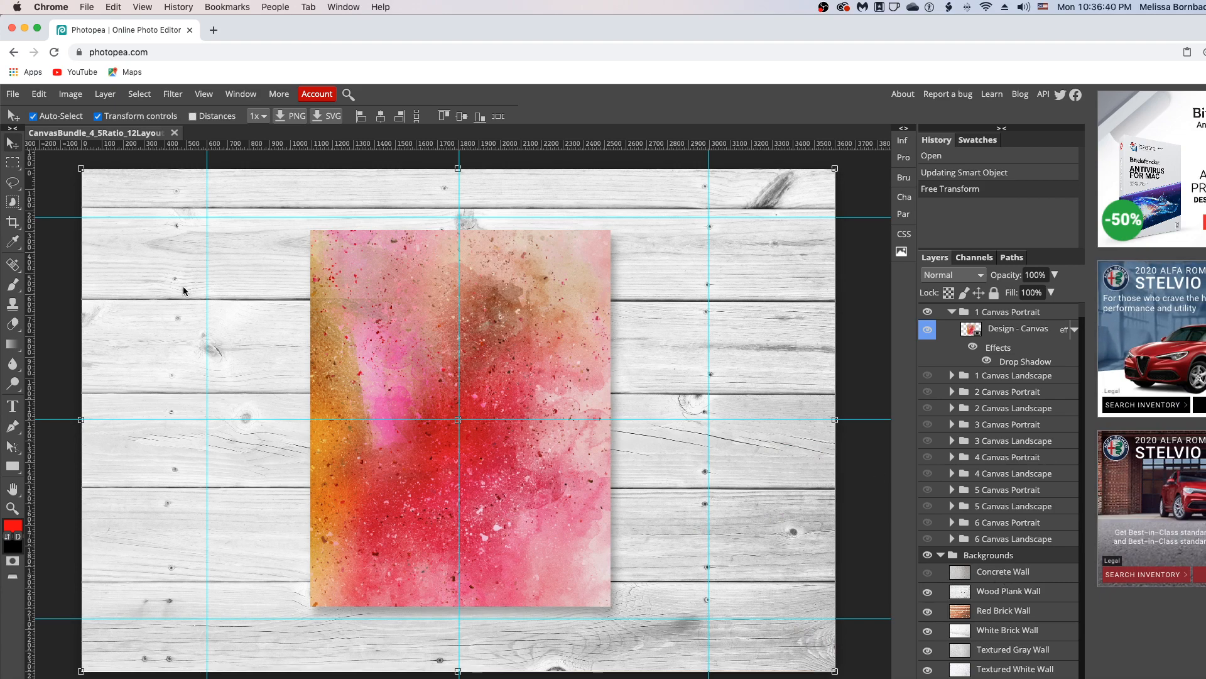
Leave the Export as menu without exporting and minimize the browser to reveal Photoshop
{"action": "left_click", "coordinate": [13, 96]}
{"action": "mouse_move", "coordinate": [66, 277]}
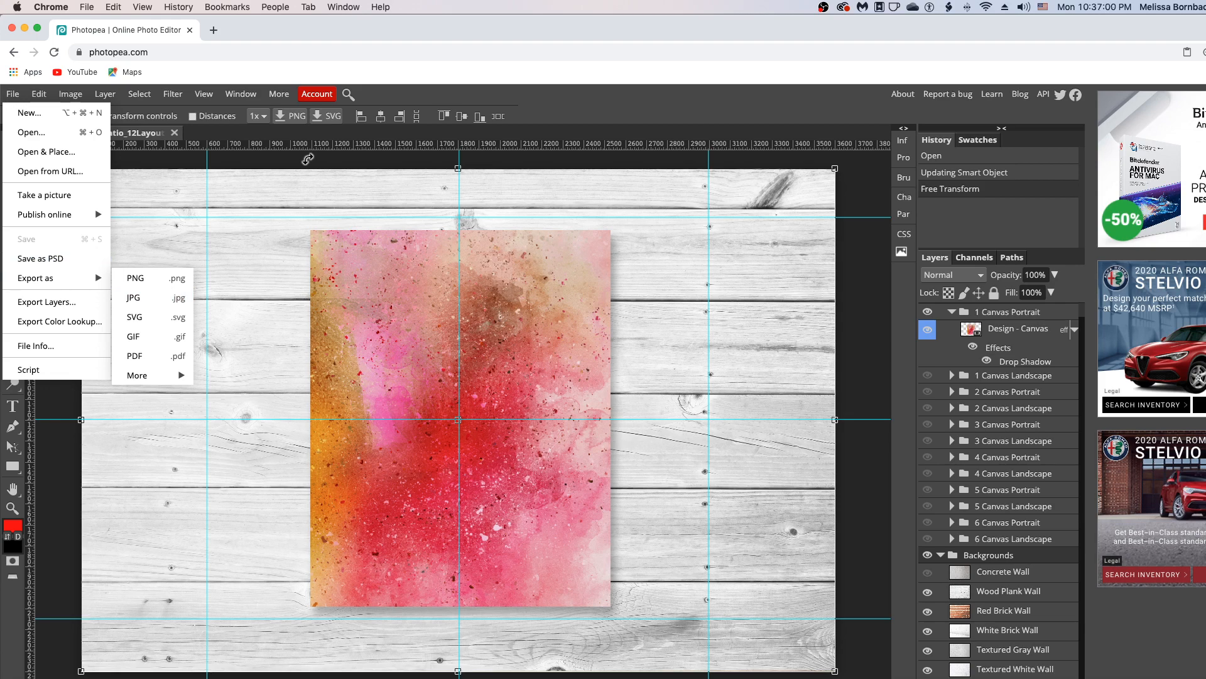
{"action": "left_click", "coordinate": [307, 159]}
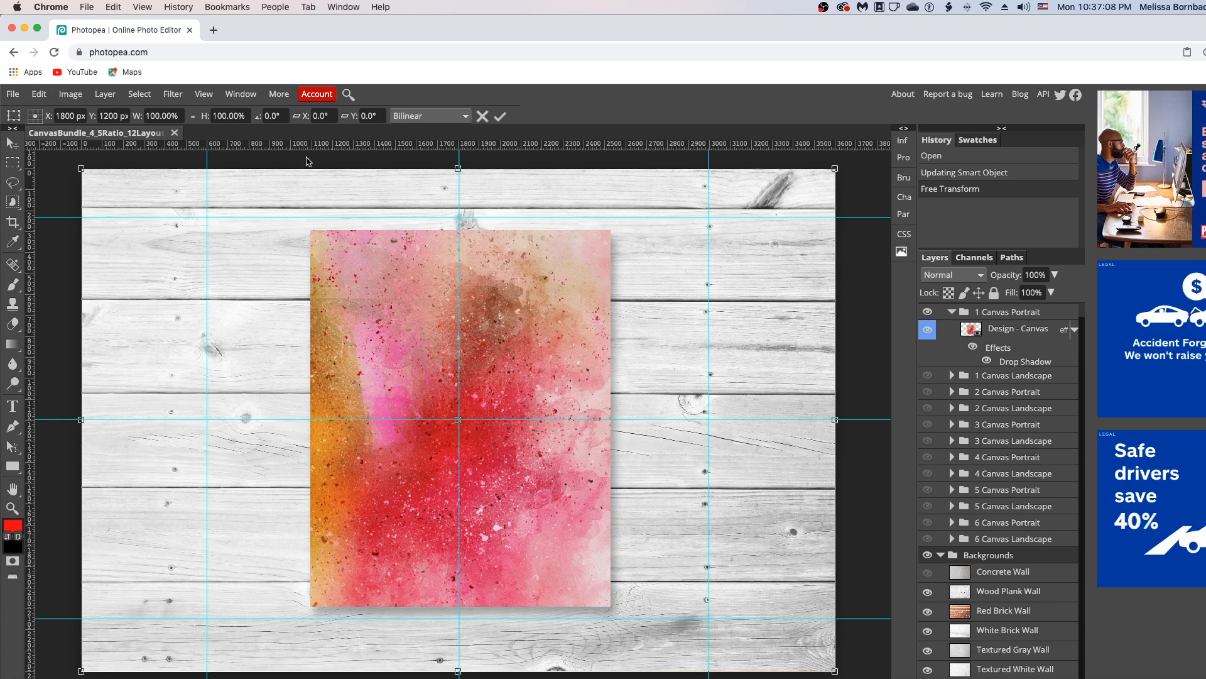
{"action": "left_click", "coordinate": [23, 29]}
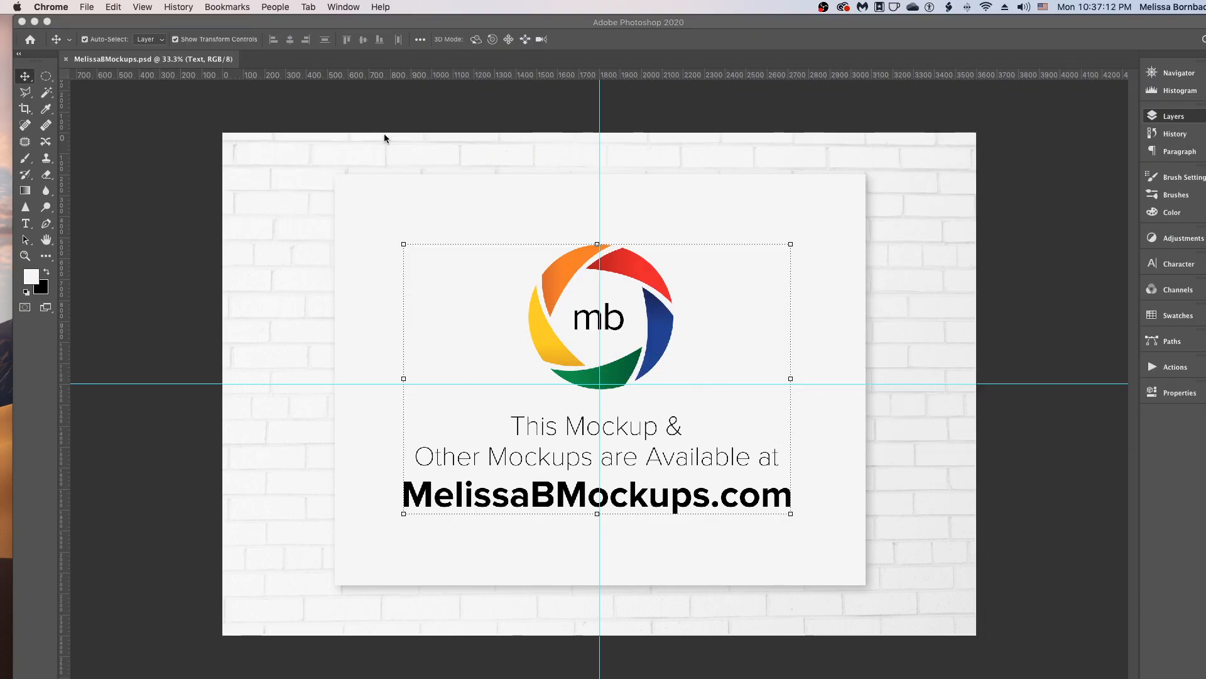